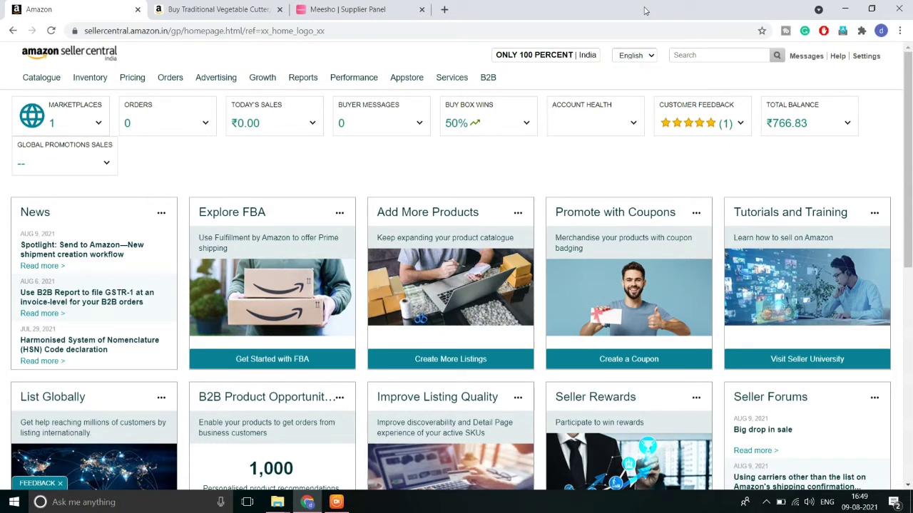
Open the Manage Inventory page to reach the product listings and their business prices.
{"action": "mouse_move", "coordinate": [111, 81]}
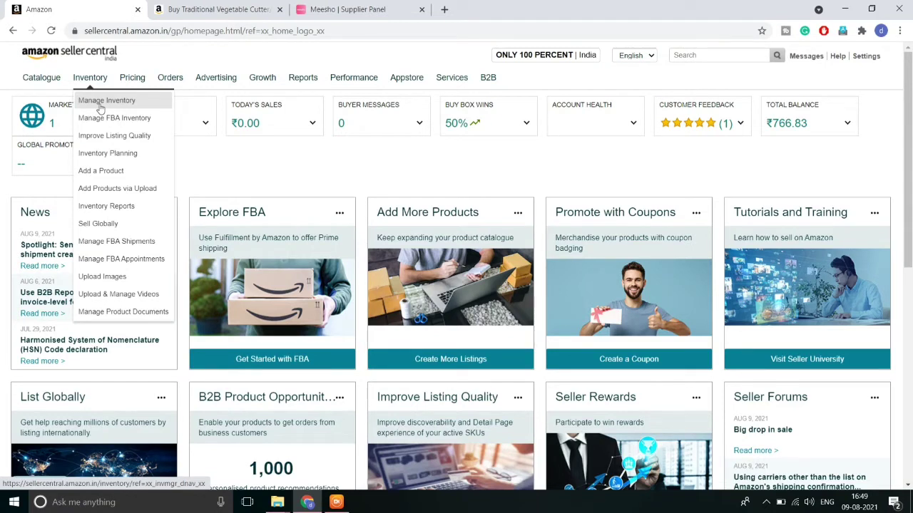
{"action": "left_click", "coordinate": [101, 107]}
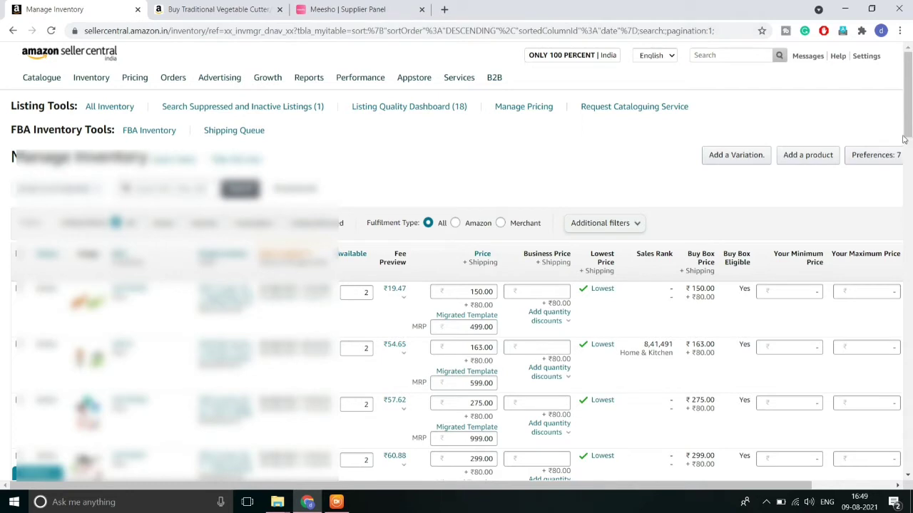
{"action": "mouse_move", "coordinate": [906, 142]}
{"action": "left_mouse_down"}
{"action": "mouse_move", "coordinate": [906, 153]}
{"action": "mouse_move", "coordinate": [906, 142]}
{"action": "left_mouse_up"}
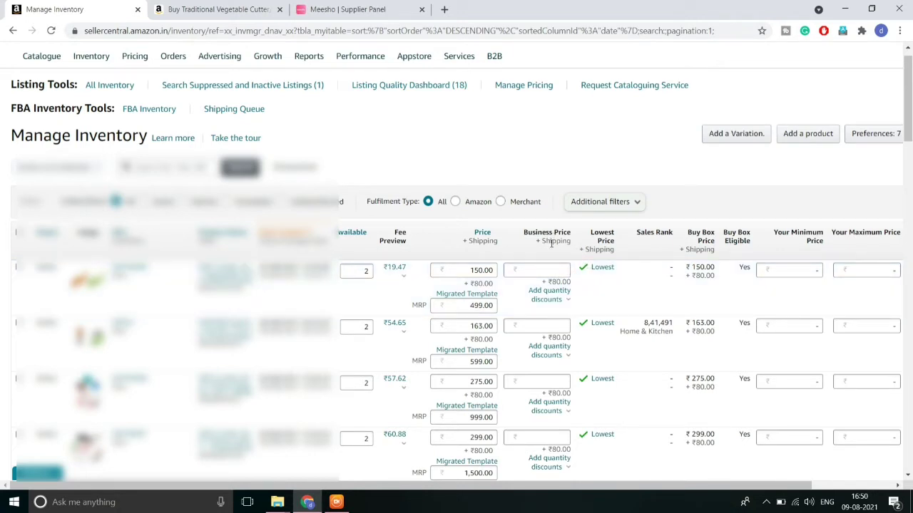
{"action": "left_click", "coordinate": [568, 303]}
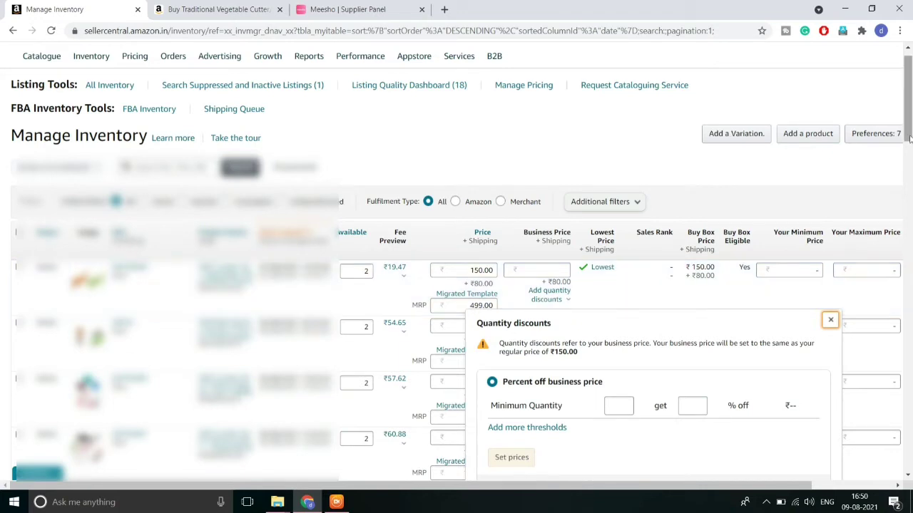
{"action": "left_click_drag", "start_coordinate": [910, 143], "coordinate": [903, 162]}
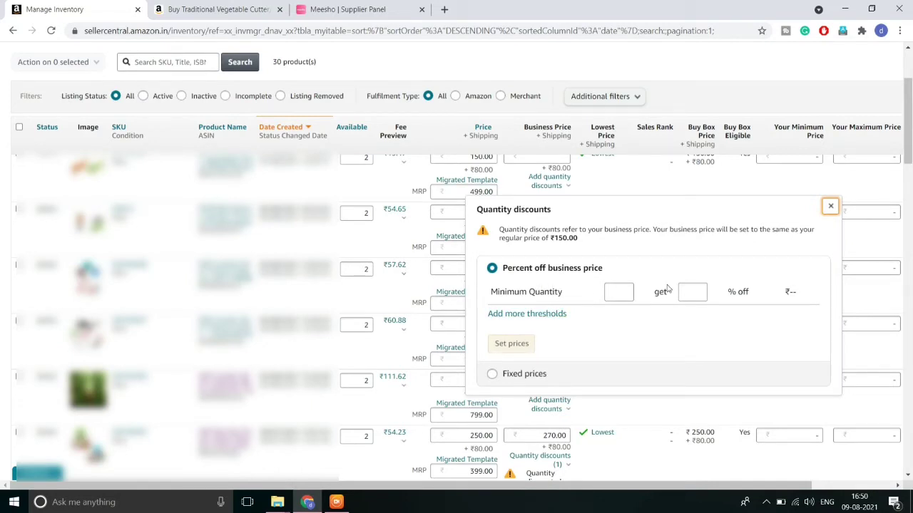
{"action": "left_click", "coordinate": [492, 378]}
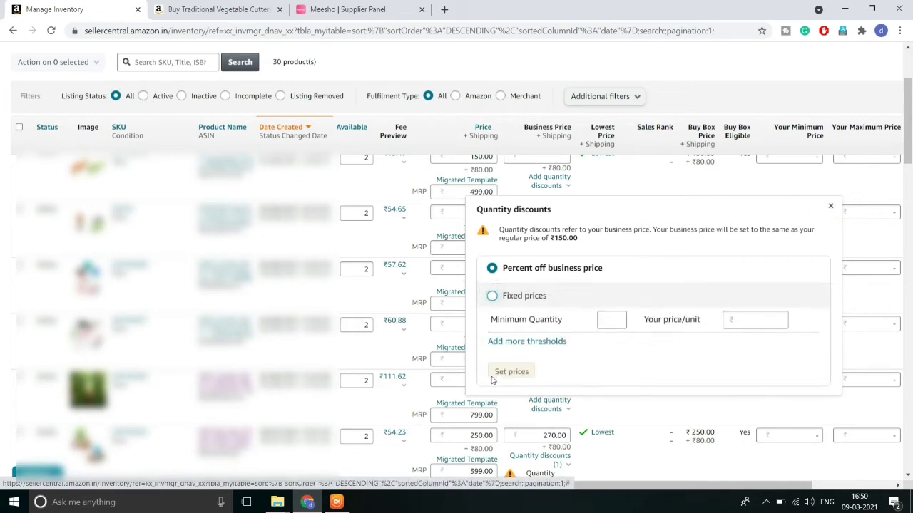
{"action": "left_click", "coordinate": [607, 319]}
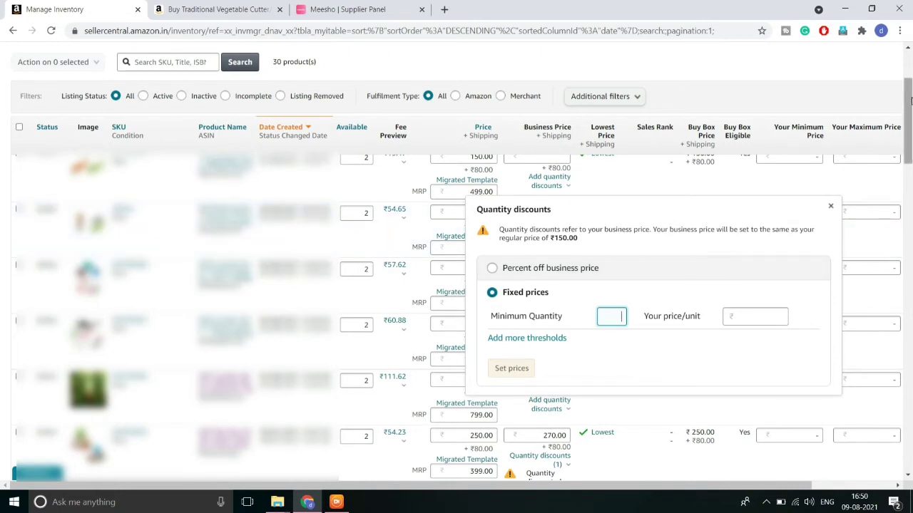
{"action": "left_click", "coordinate": [830, 206]}
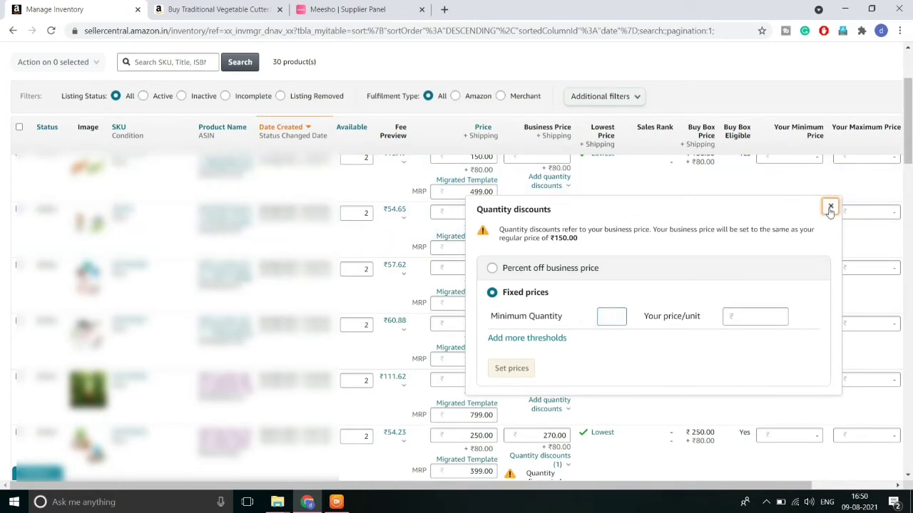
Enter a fixed-price quantity discount for the first product with a minimum quantity of 2 at ₹20 per unit.
{"action": "left_click_drag", "start_coordinate": [909, 149], "coordinate": [909, 148]}
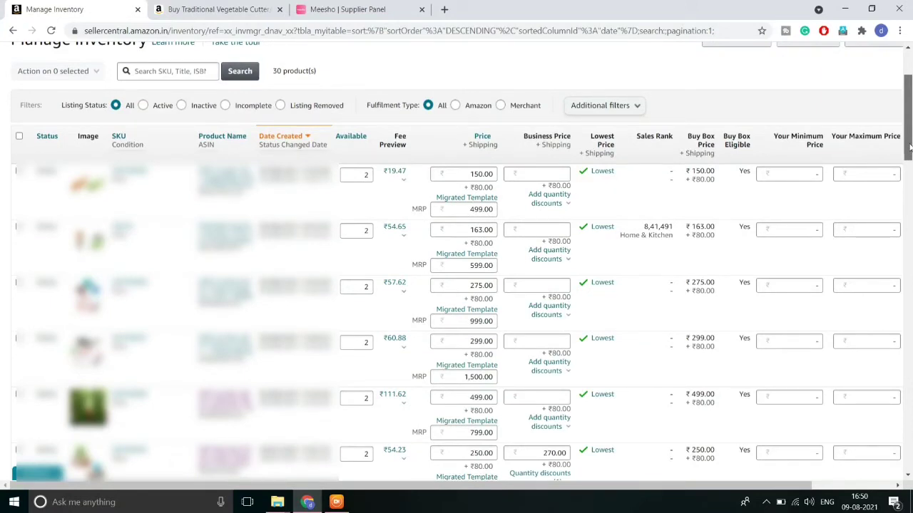
{"action": "left_click_drag", "start_coordinate": [909, 148], "coordinate": [909, 148]}
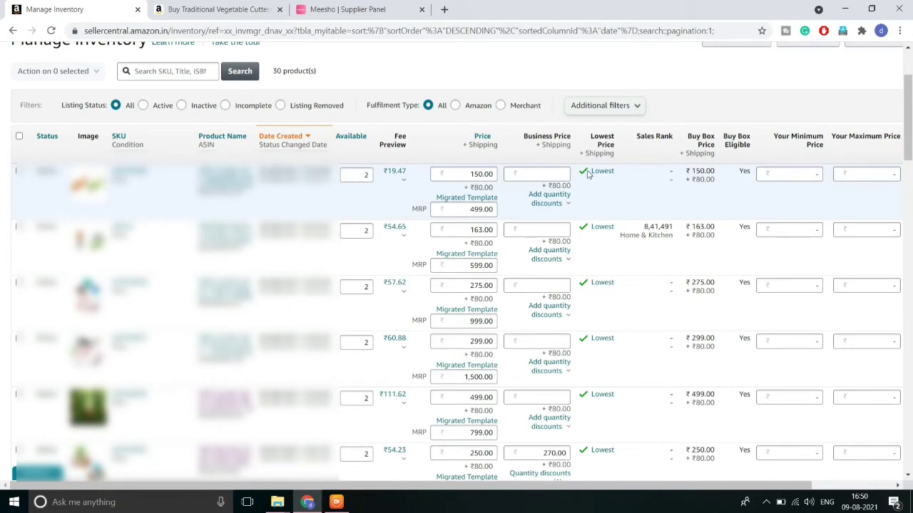
{"action": "left_click", "coordinate": [569, 206]}
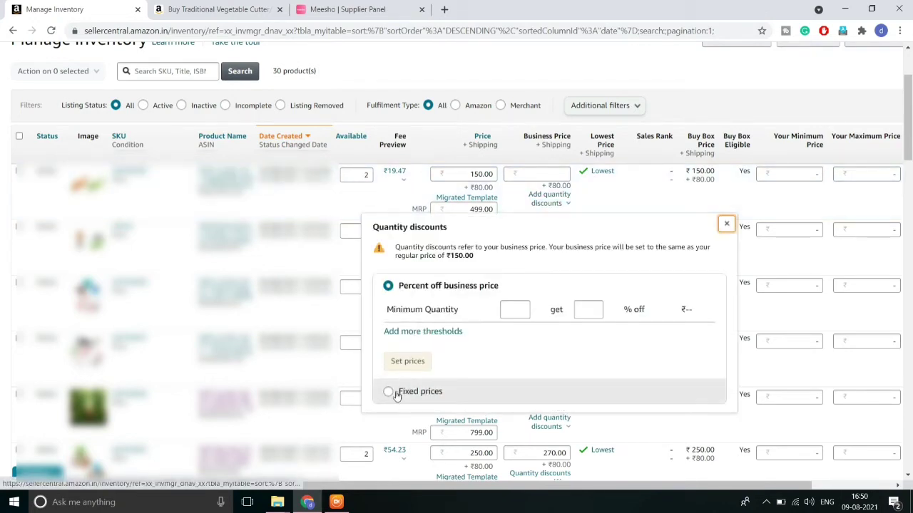
{"action": "left_click", "coordinate": [389, 392]}
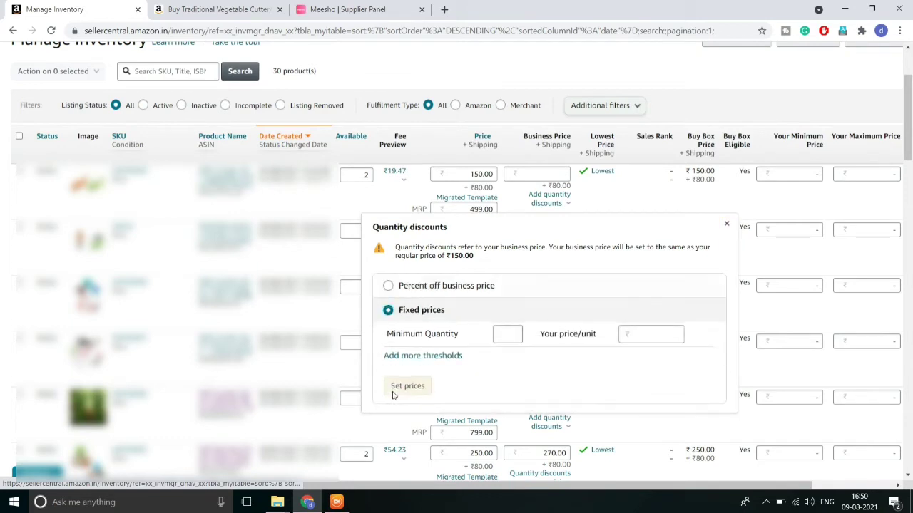
{"action": "left_click", "coordinate": [500, 333]}
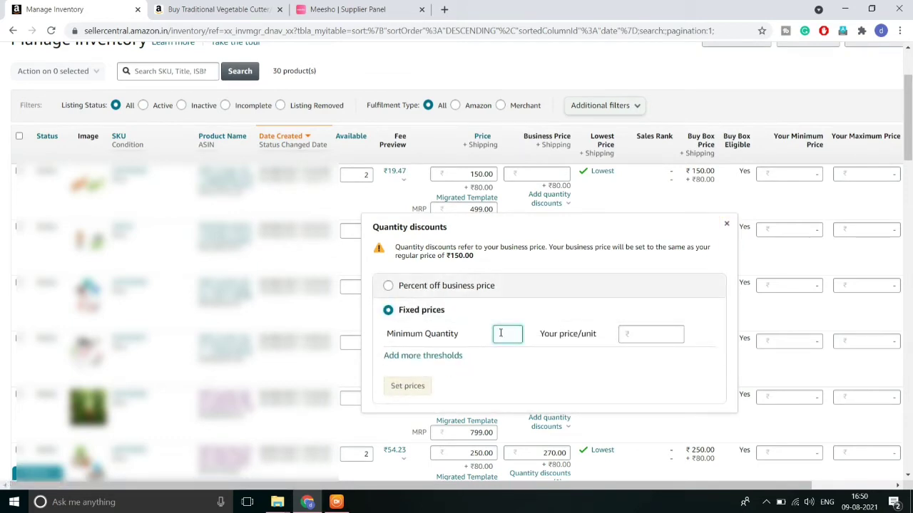
{"action": "type", "text": "2"}
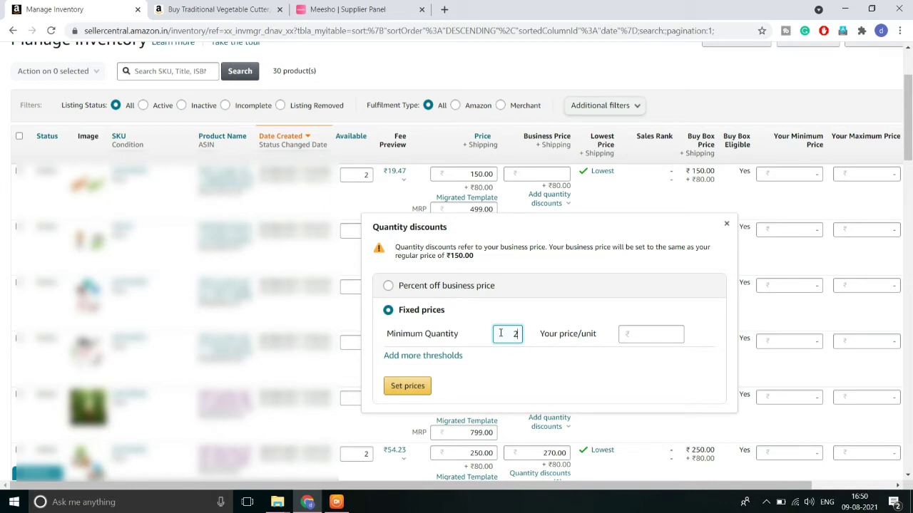
{"action": "left_click", "coordinate": [632, 337]}
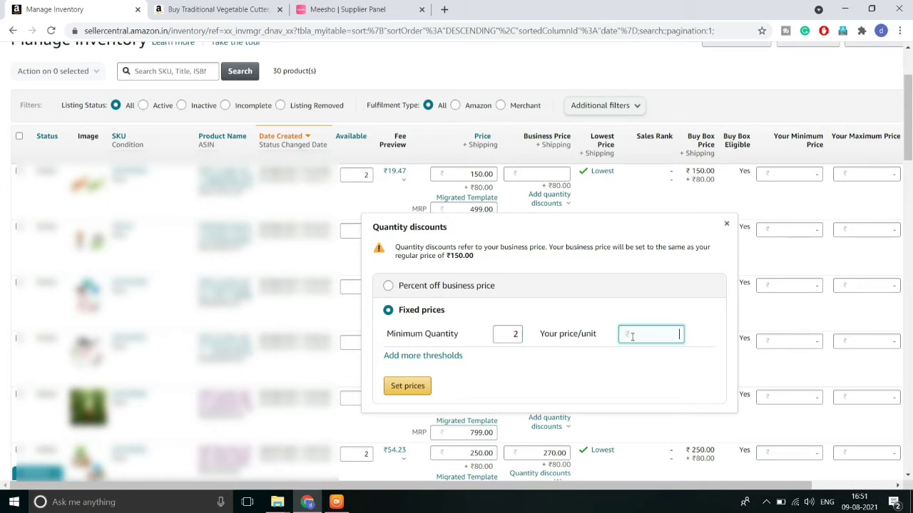
{"action": "type", "text": "20"}
Add a second fixed-price threshold with a minimum quantity of 4 at ₹50 per unit.
{"action": "left_click", "coordinate": [454, 356]}
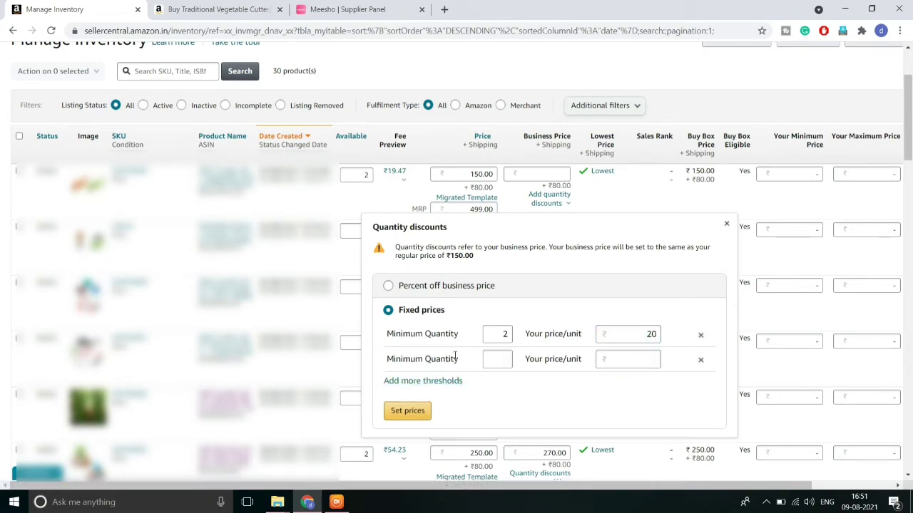
{"action": "left_click", "coordinate": [498, 359]}
{"action": "type", "text": "4"}
{"action": "left_click", "coordinate": [637, 358]}
{"action": "type", "text": "50"}
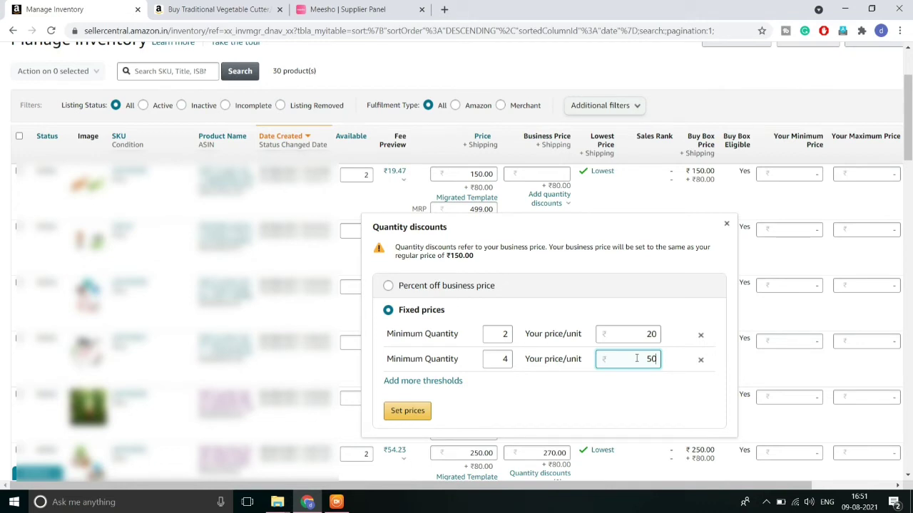
Switch the discount to percent off business price, with a minimum quantity of 2 and 5% off.
{"action": "left_click", "coordinate": [387, 286]}
{"action": "left_click", "coordinate": [387, 286]}
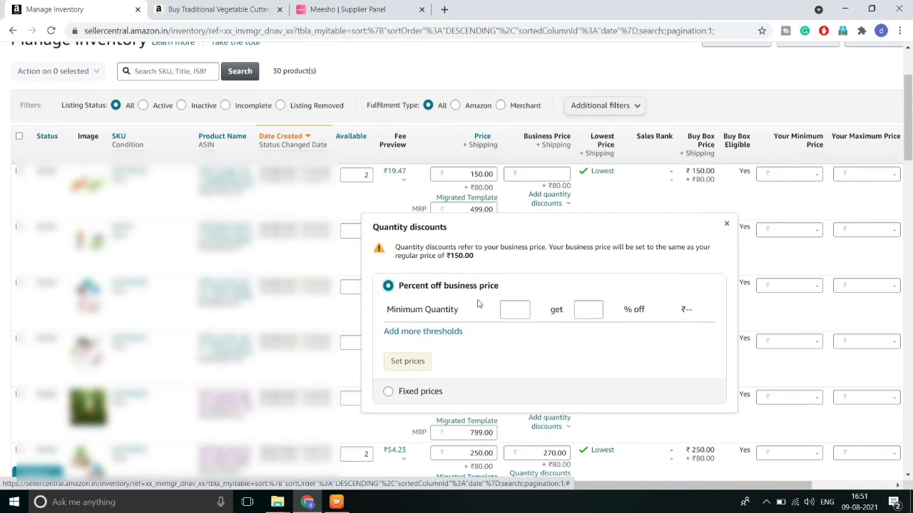
{"action": "left_click", "coordinate": [521, 309]}
{"action": "type", "text": "2"}
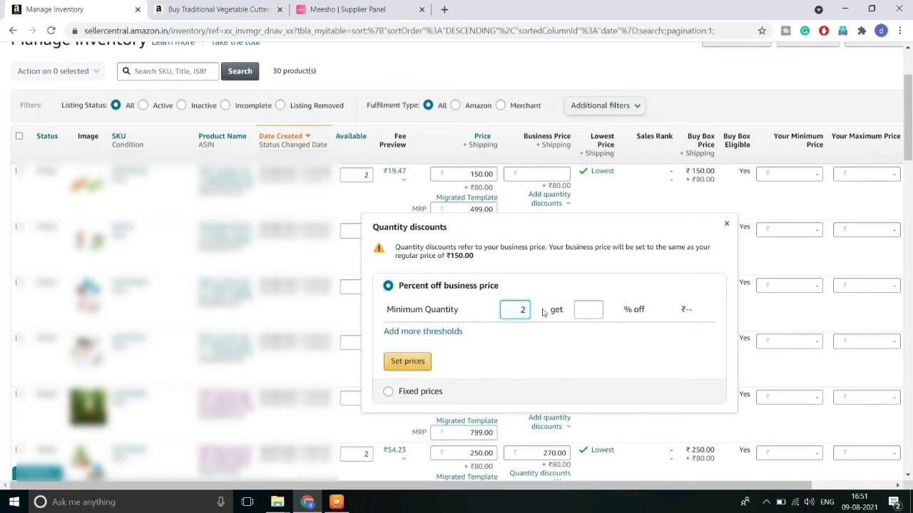
{"action": "left_click", "coordinate": [589, 304]}
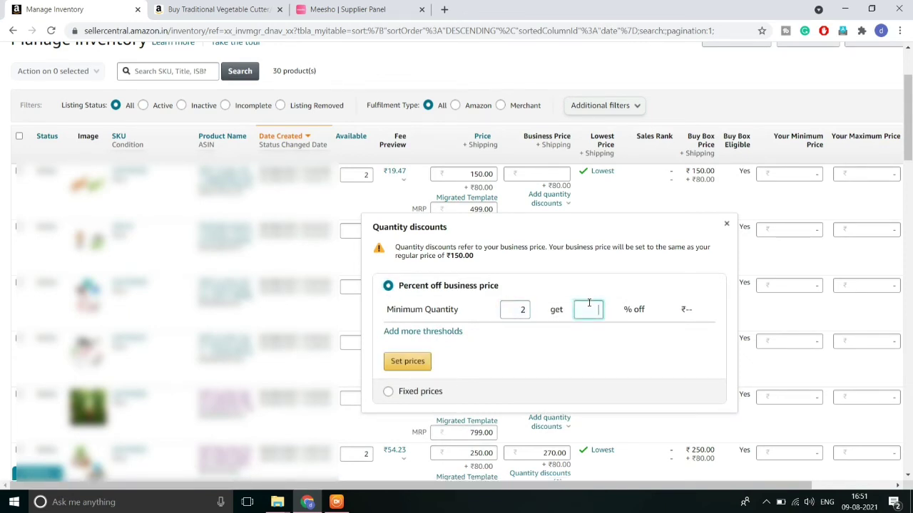
{"action": "type", "text": "5"}
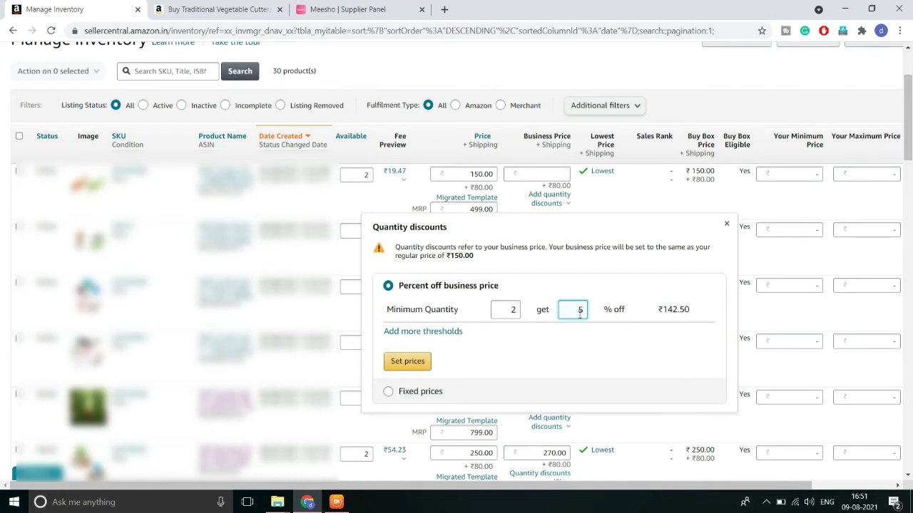
Clear the minimum quantity and percentage values of the percent-off discount.
{"action": "left_click", "coordinate": [388, 392]}
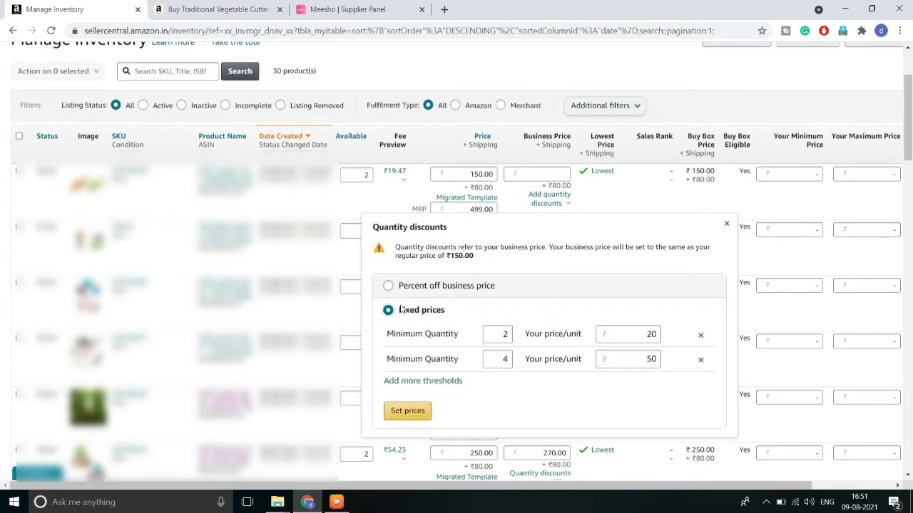
{"action": "left_click", "coordinate": [388, 289]}
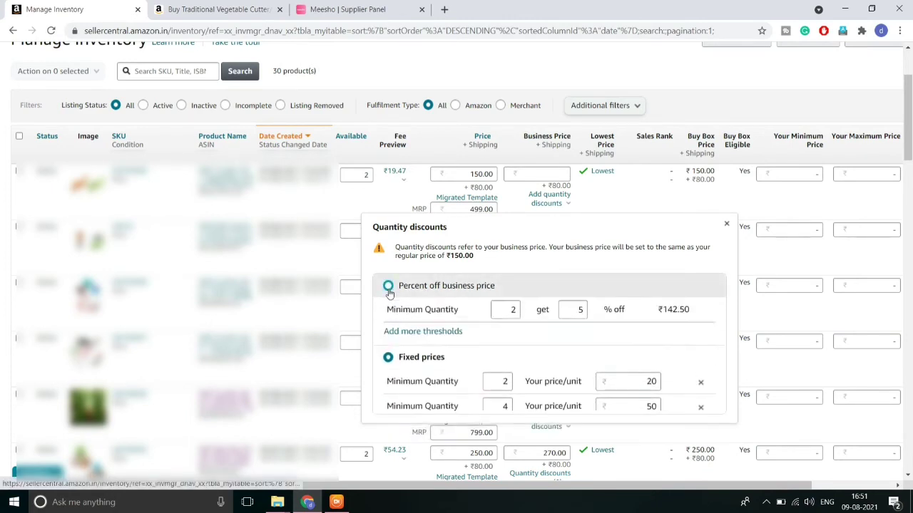
{"action": "left_click", "coordinate": [513, 311]}
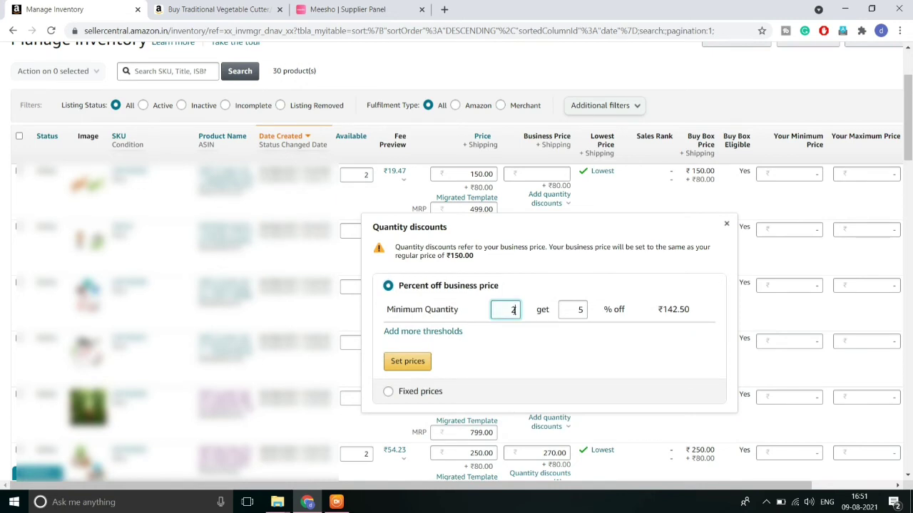
{"action": "key", "text": "BackSpace"}
{"action": "left_click", "coordinate": [580, 310]}
{"action": "key", "text": "BackSpace"}
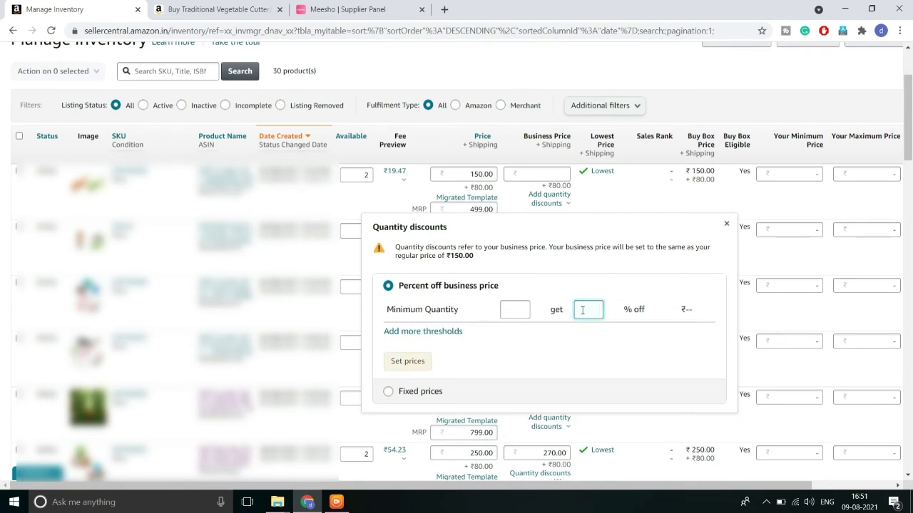
Switch back to fixed prices, remove the second threshold, and apply the remaining quantity discount to the first product.
{"action": "left_click", "coordinate": [388, 393]}
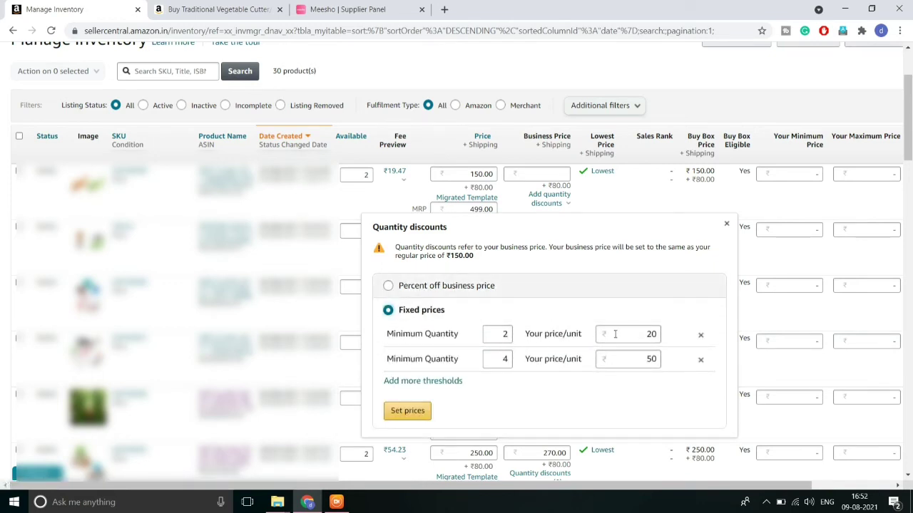
{"action": "left_click", "coordinate": [508, 358]}
{"action": "key", "text": "BackSpace"}
{"action": "left_click", "coordinate": [656, 356]}
{"action": "key", "text": "BackSpace"}
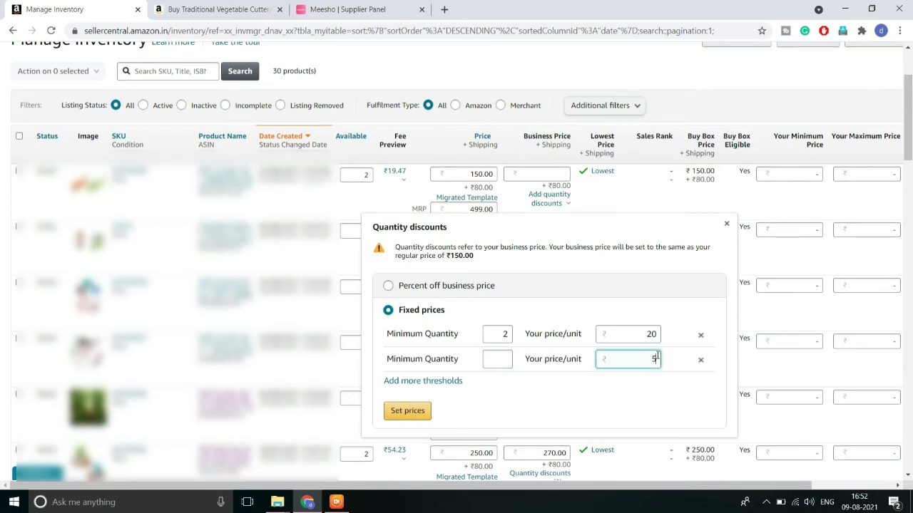
{"action": "key", "text": "BackSpace"}
{"action": "left_click", "coordinate": [700, 361]}
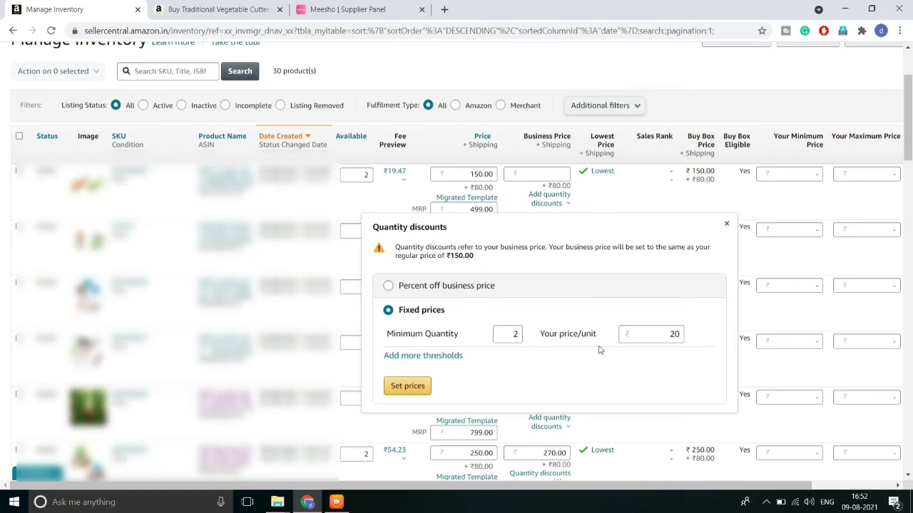
{"action": "left_click", "coordinate": [413, 386]}
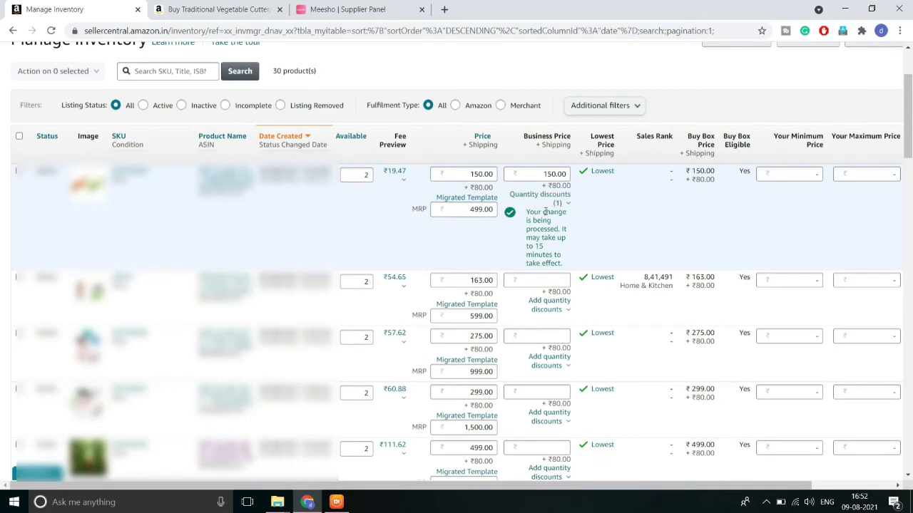
Review the saved quantity discount of the first product and close its details.
{"action": "left_click", "coordinate": [568, 204]}
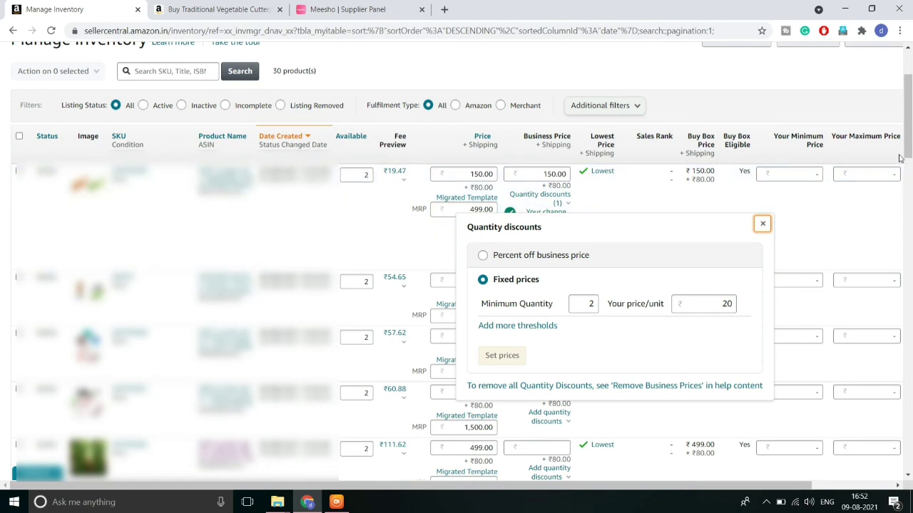
{"action": "left_click_drag", "start_coordinate": [910, 157], "coordinate": [910, 136]}
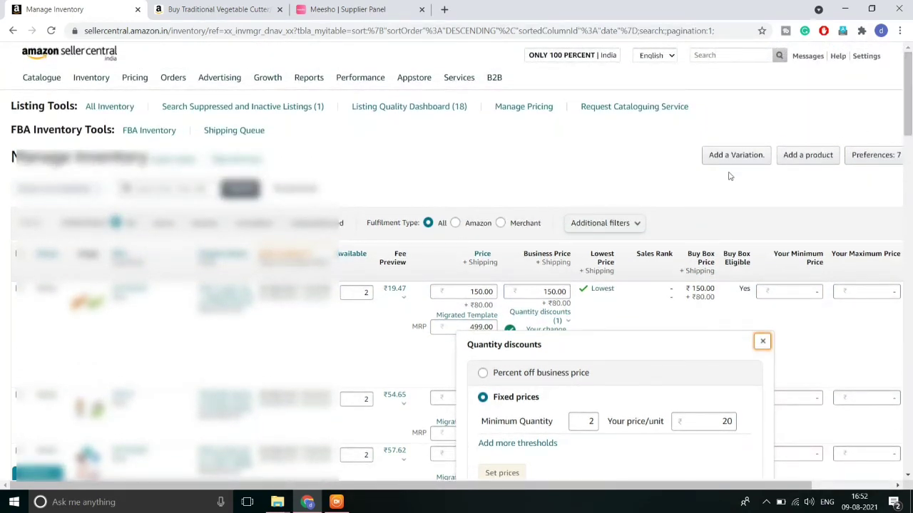
{"action": "left_click", "coordinate": [732, 115]}
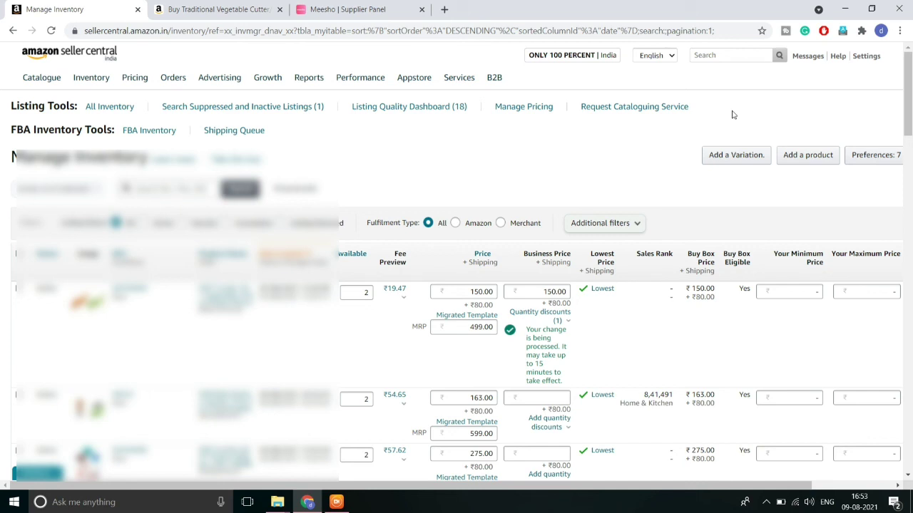
{"action": "left_click", "coordinate": [338, 503]}
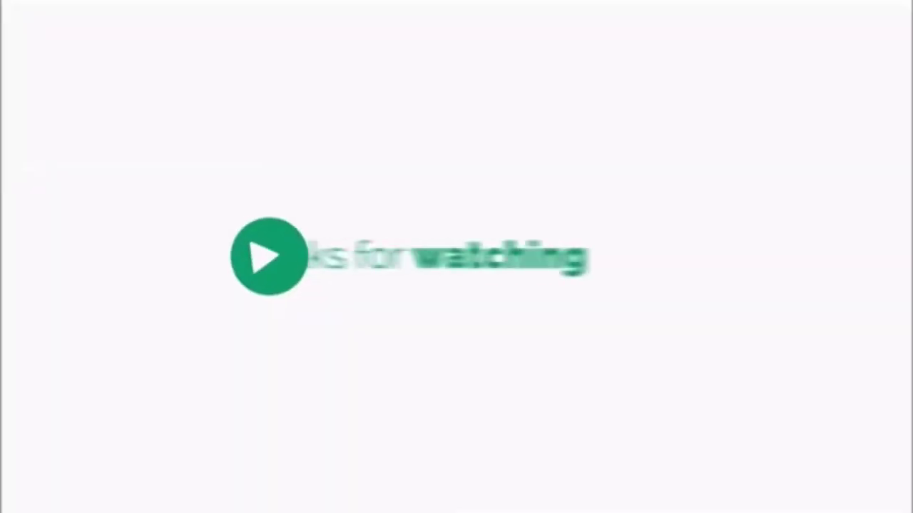